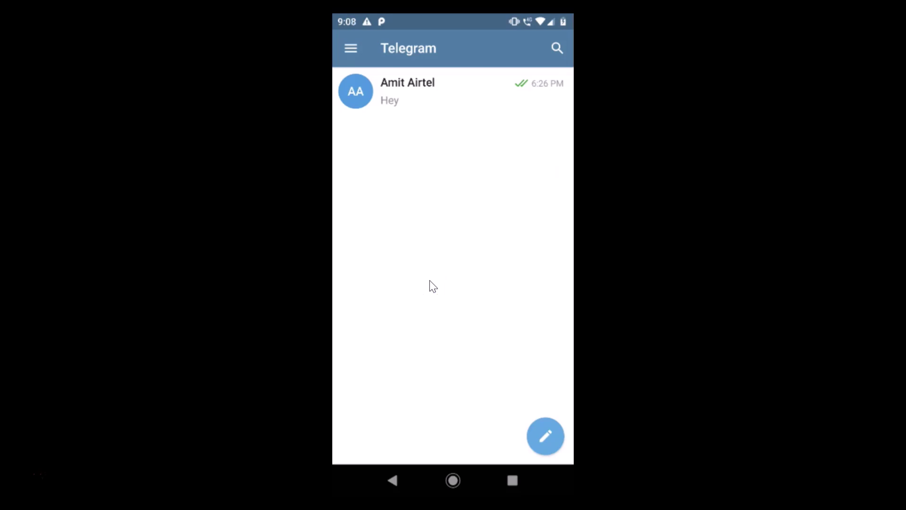
# Go from the main menu to Settings > Privacy and Security and scroll to the Security section.
pyautogui.click(444, 274)
pyautogui.moveTo(444, 274); pyautogui.dragTo(362, 45)
pyautogui.click(353, 46)
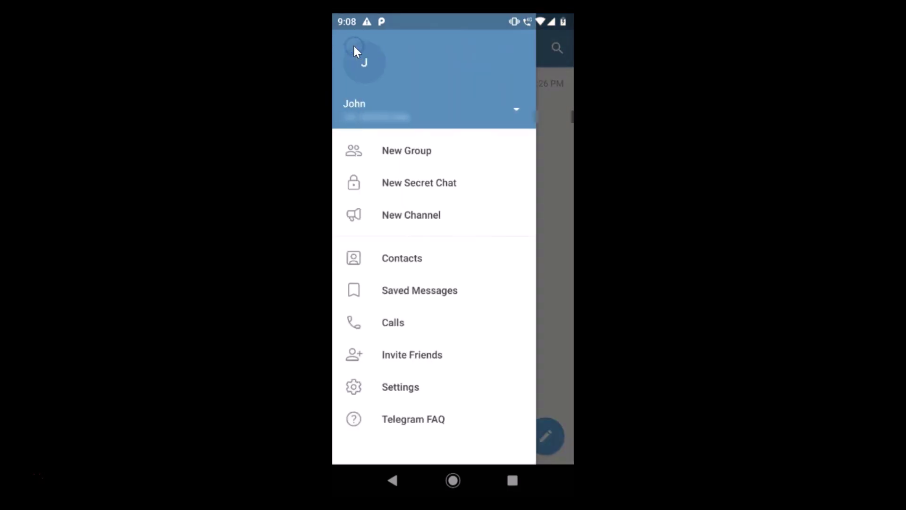
pyautogui.moveTo(396, 354); pyautogui.dragTo(407, 395)
pyautogui.click(404, 391)
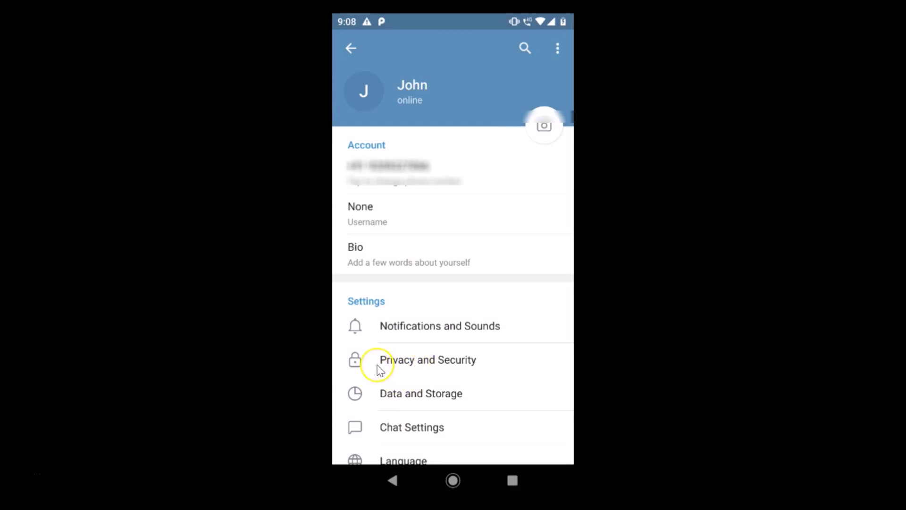
pyautogui.click(452, 367)
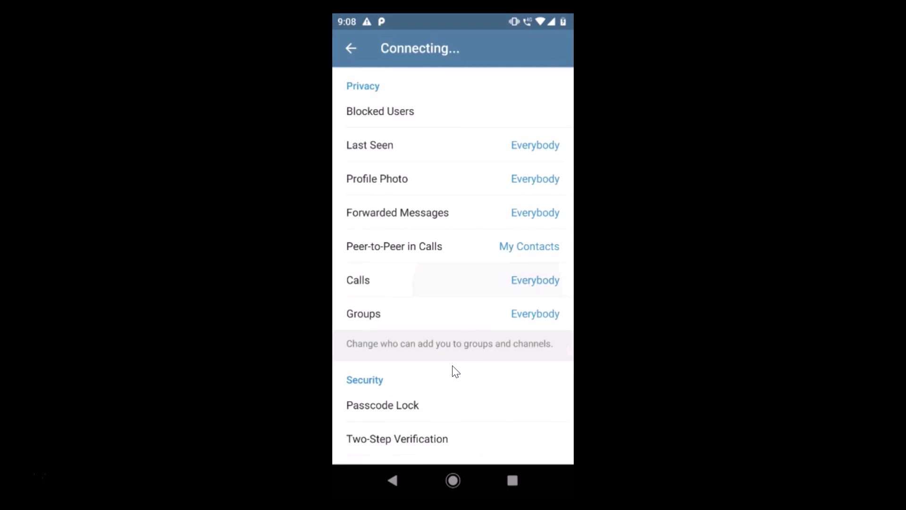
pyautogui.scroll(-3, 452, 365)
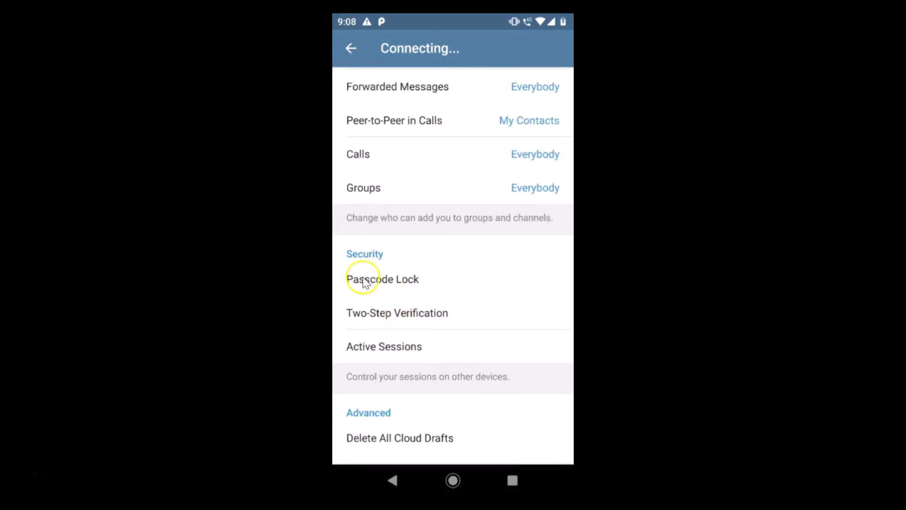
# Switch on Passcode Lock and set a four-digit PIN, entering it twice to confirm.
pyautogui.click(401, 278)
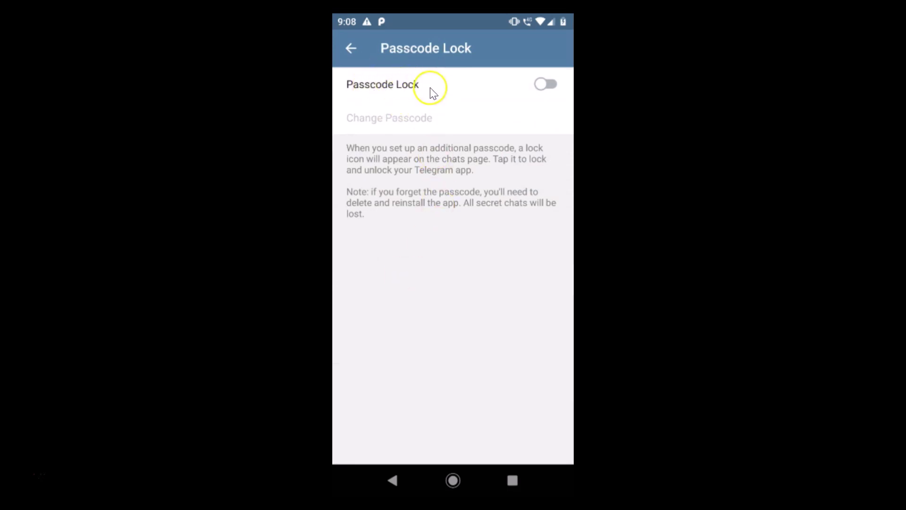
pyautogui.click(550, 93)
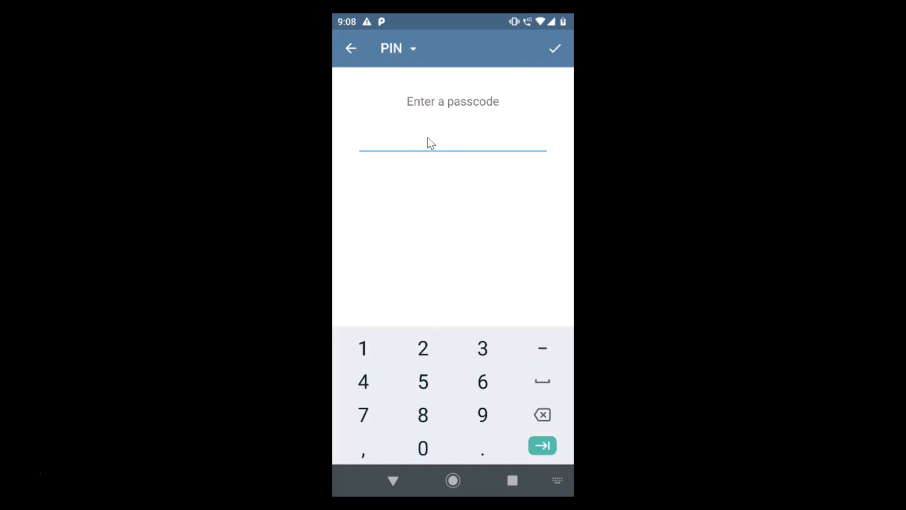
pyautogui.write('1234')
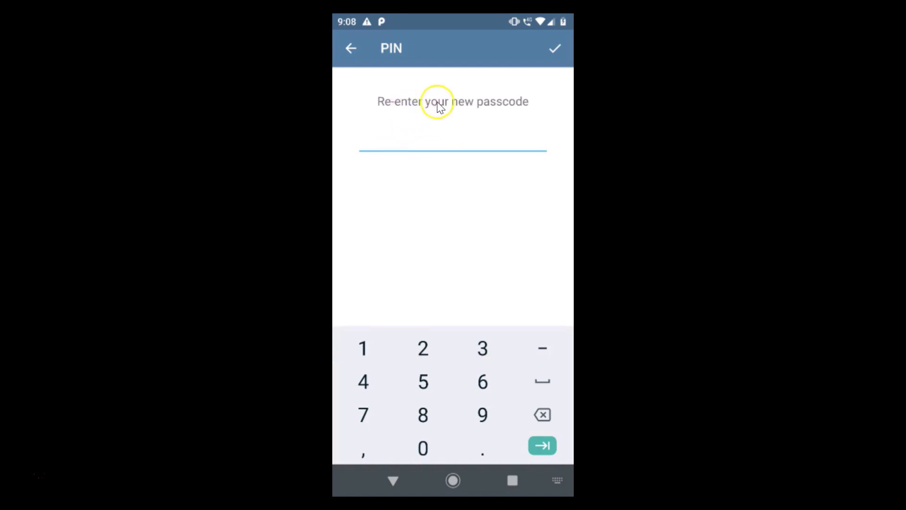
pyautogui.click(438, 135)
pyautogui.write('1234')
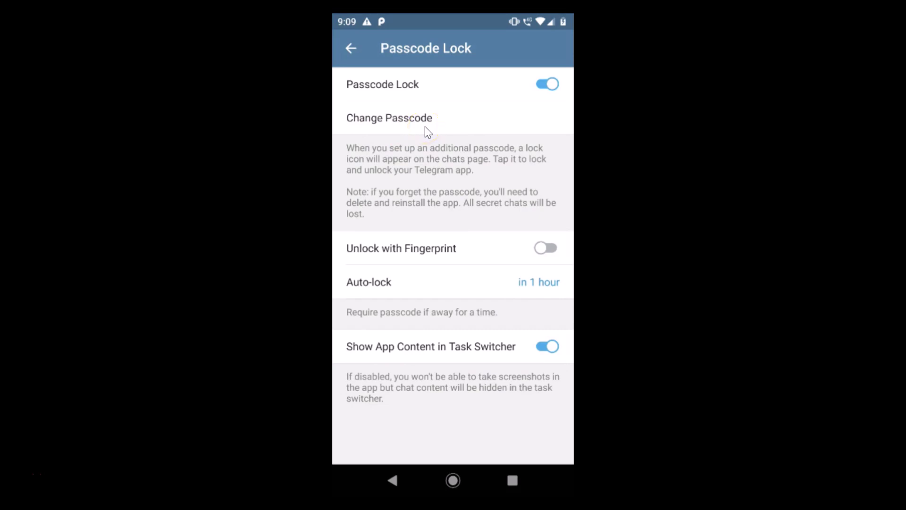
pyautogui.click(406, 124)
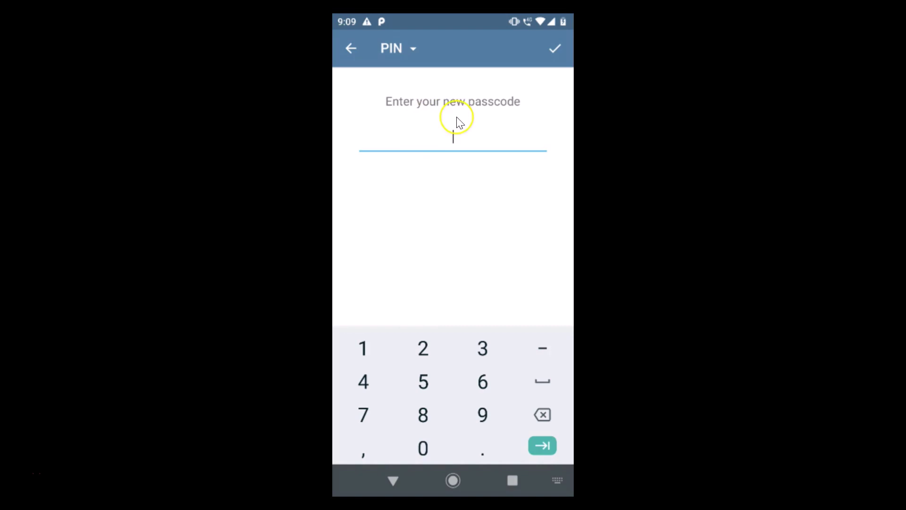
pyautogui.click(349, 48)
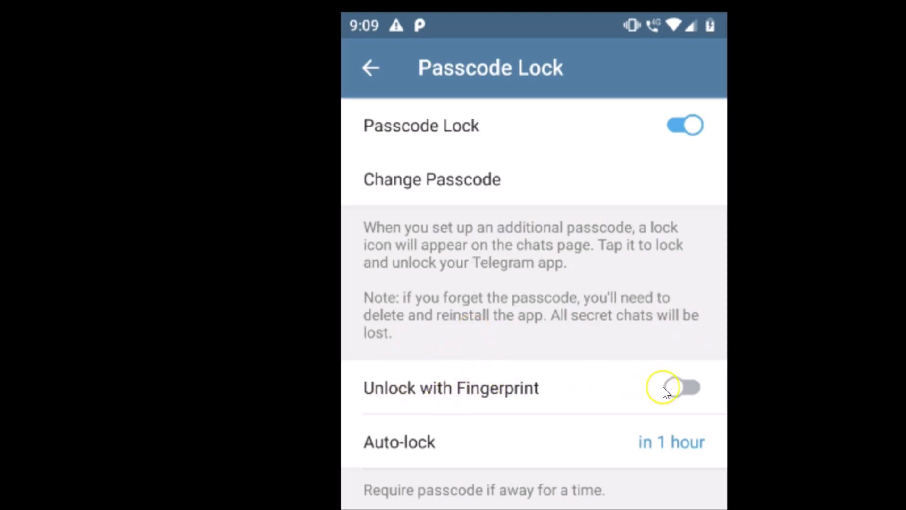
pyautogui.click(683, 393)
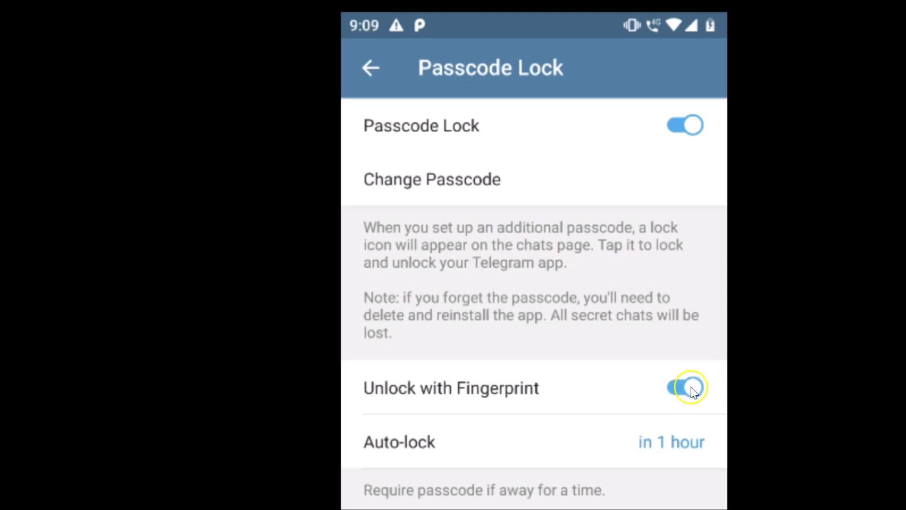
pyautogui.click(671, 395)
pyautogui.click(684, 395)
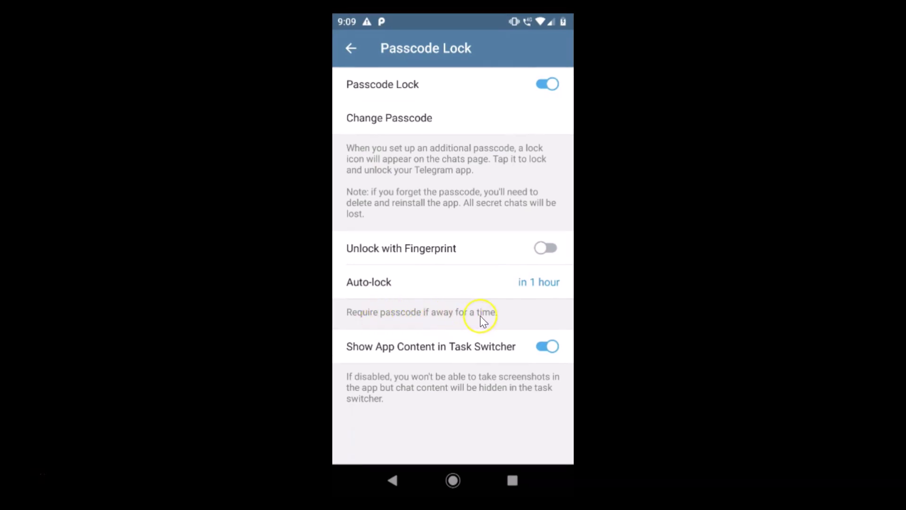
pyautogui.click(524, 285)
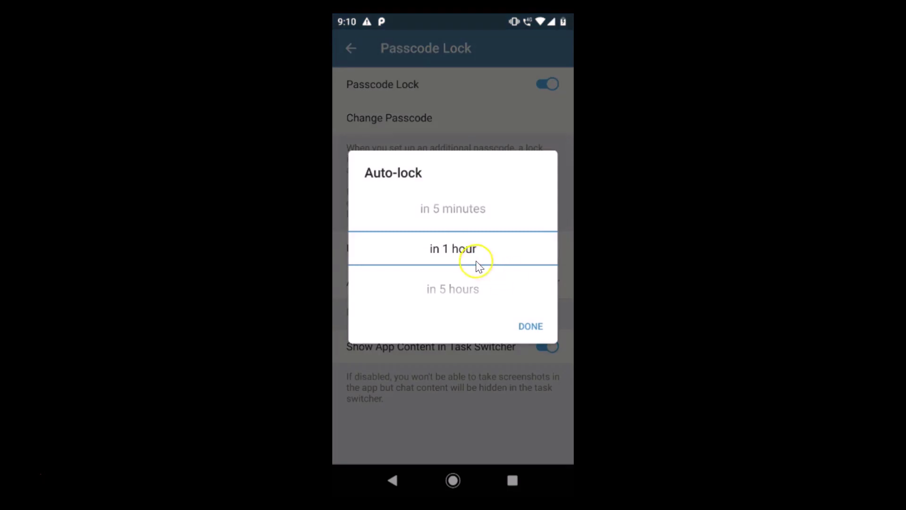
pyautogui.scroll(-12, 469, 251)
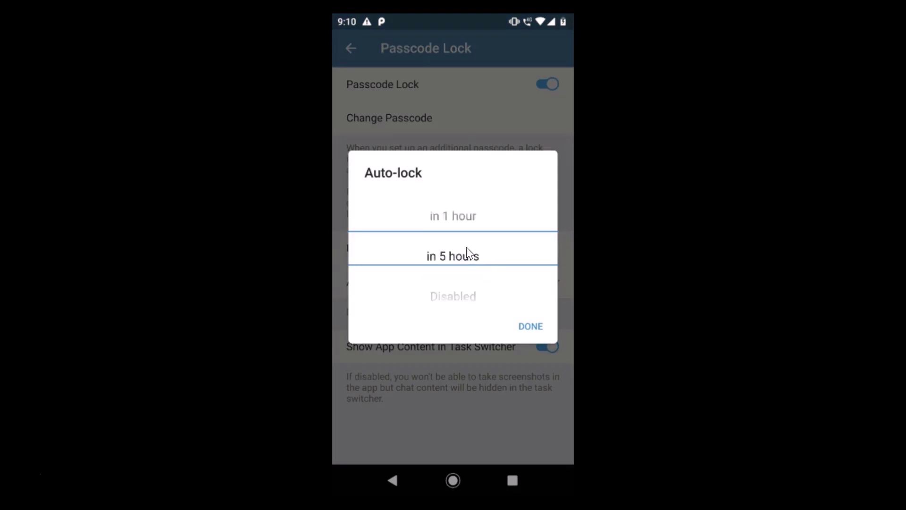
pyautogui.scroll(-3, 469, 252)
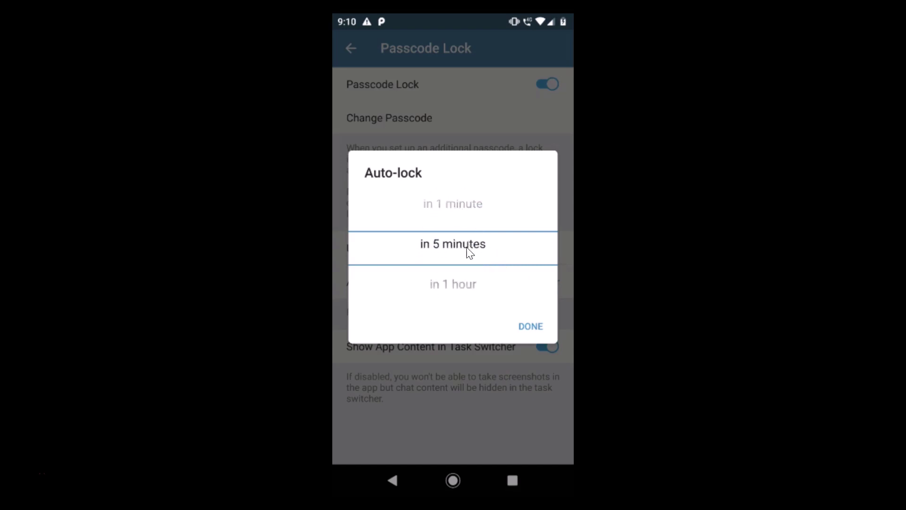
pyautogui.scroll(1, 469, 252)
pyautogui.scroll(-1, 468, 251)
pyautogui.scroll(1, 468, 252)
pyautogui.click(467, 252)
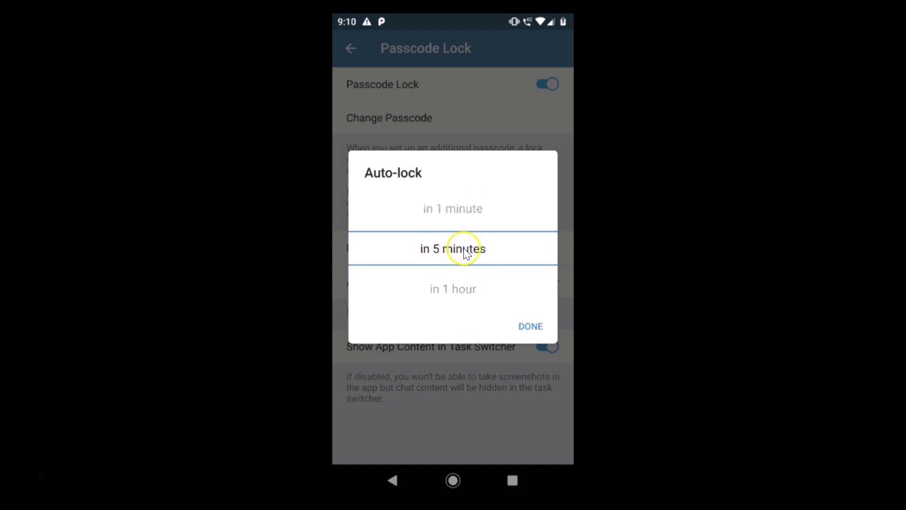
pyautogui.scroll(-1, 468, 253)
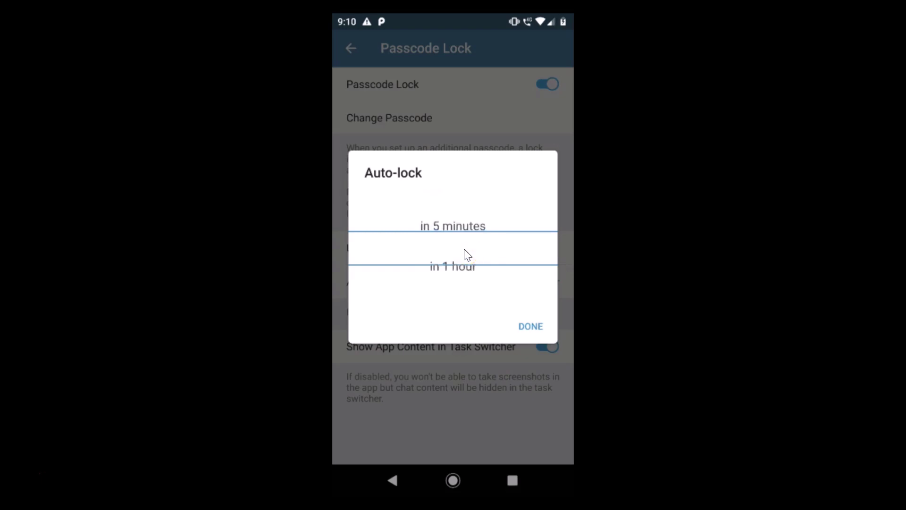
pyautogui.scroll(1, 468, 253)
pyautogui.click(530, 327)
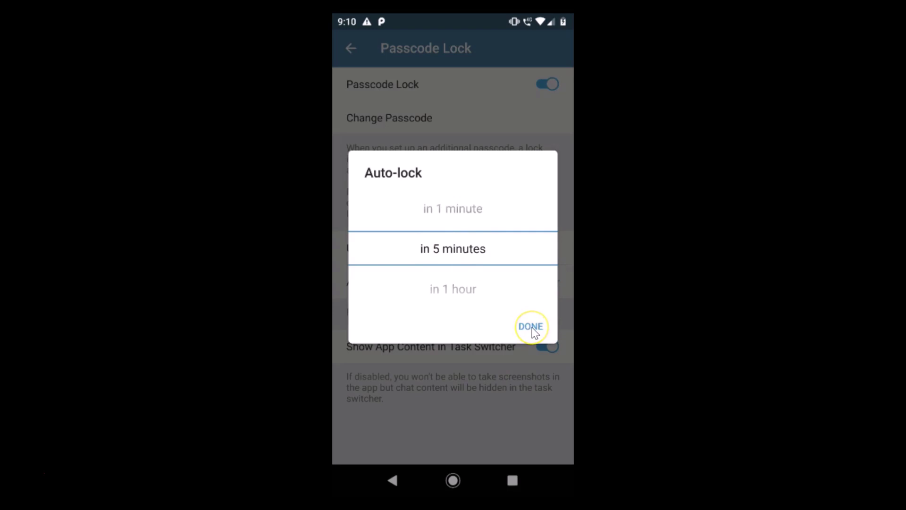
pyautogui.scroll(-1, 460, 255)
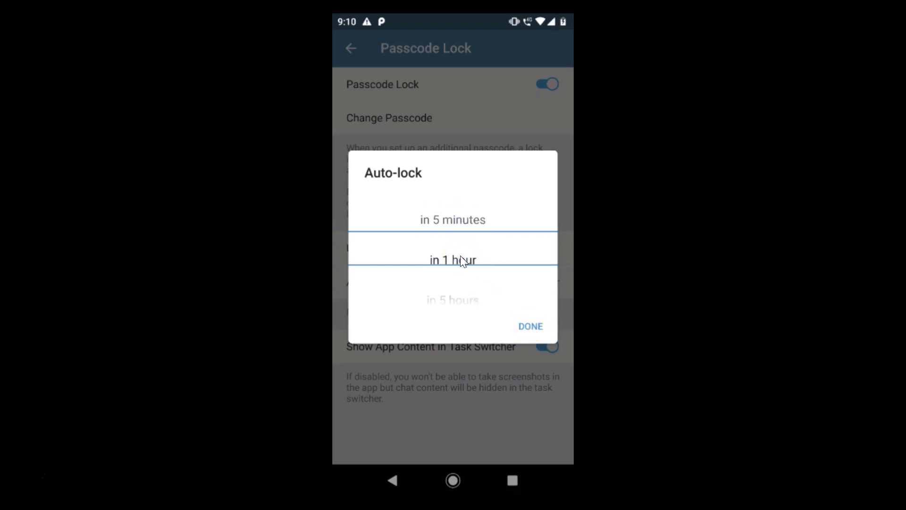
pyautogui.click(533, 327)
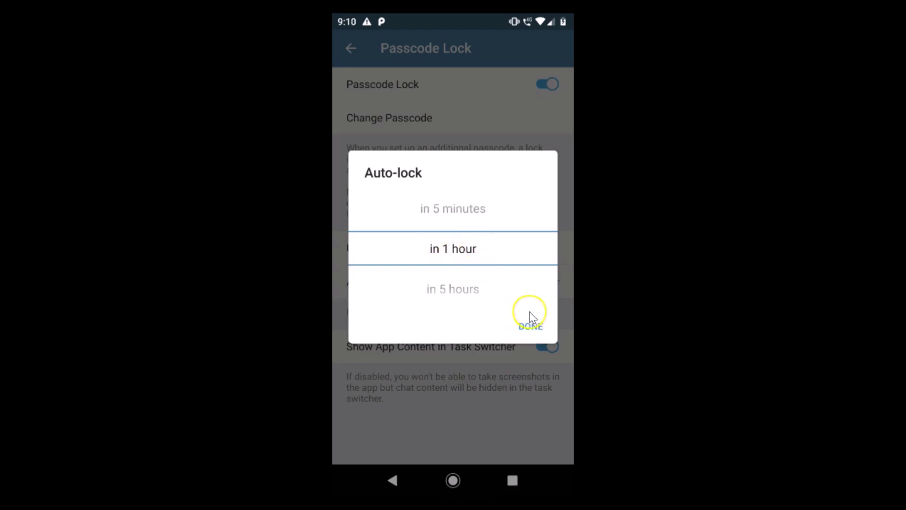
pyautogui.click(531, 326)
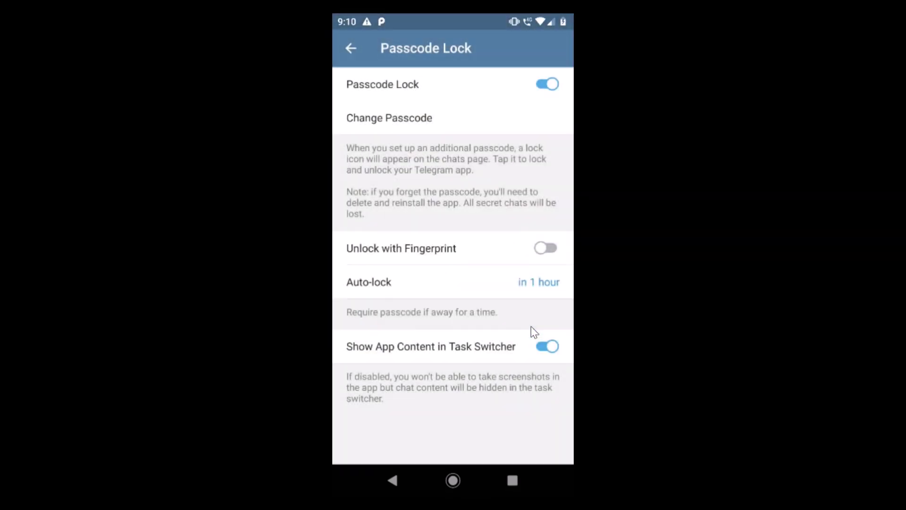
pyautogui.moveTo(405, 332); pyautogui.dragTo(518, 347)
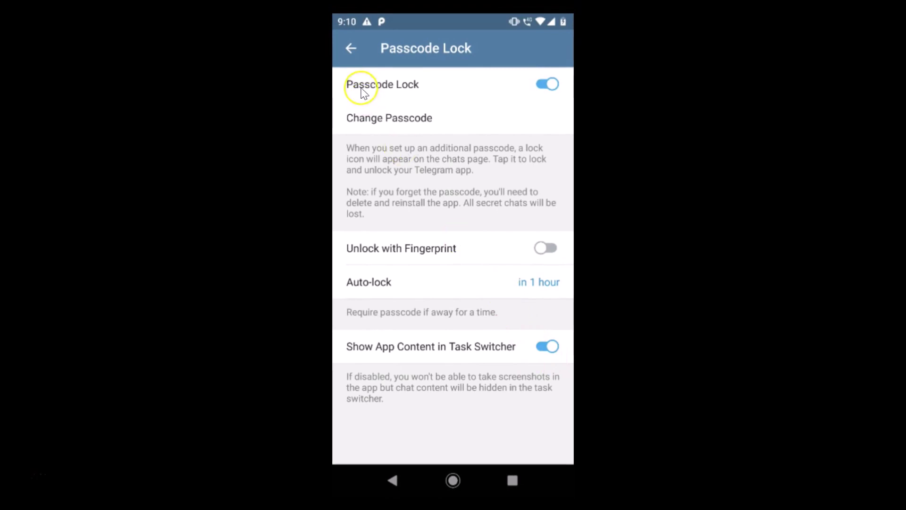
# Back out through Privacy and Security and Settings to the chat list, then exit to the home screen.
pyautogui.click(354, 46)
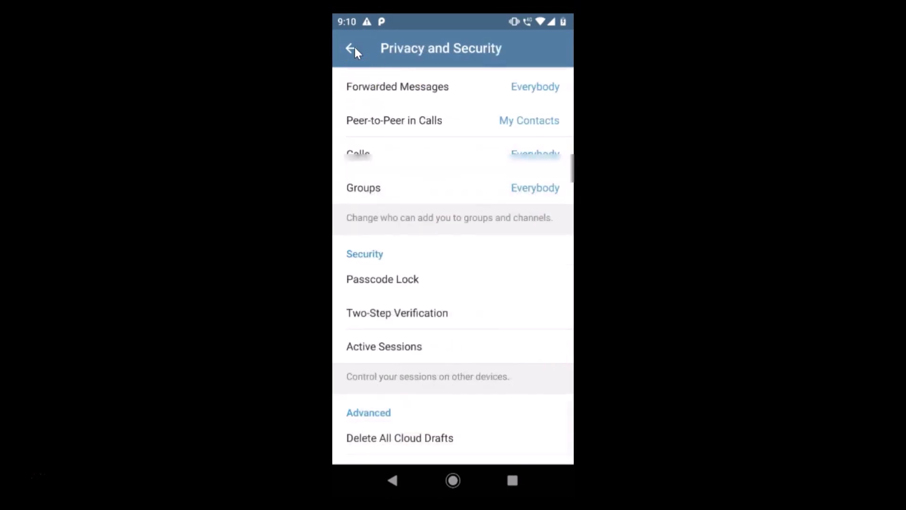
pyautogui.click(354, 46)
pyautogui.click(355, 47)
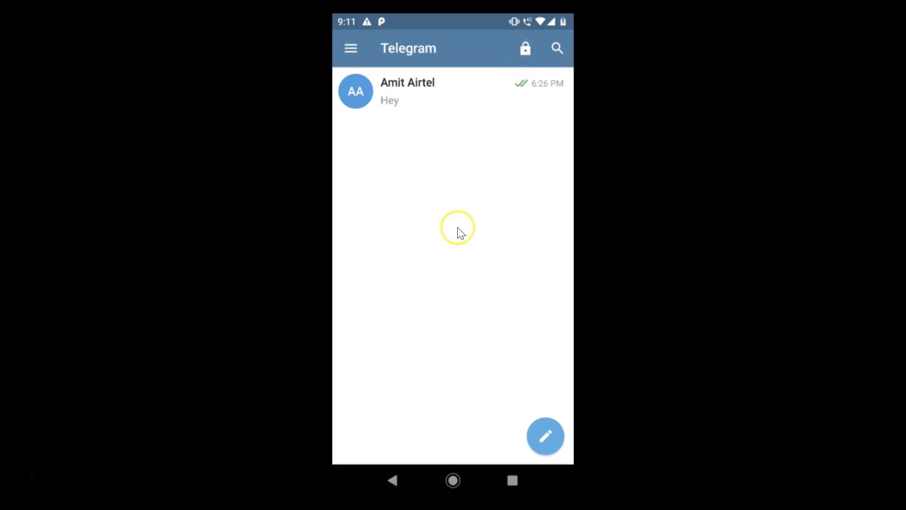
pyautogui.click(395, 481)
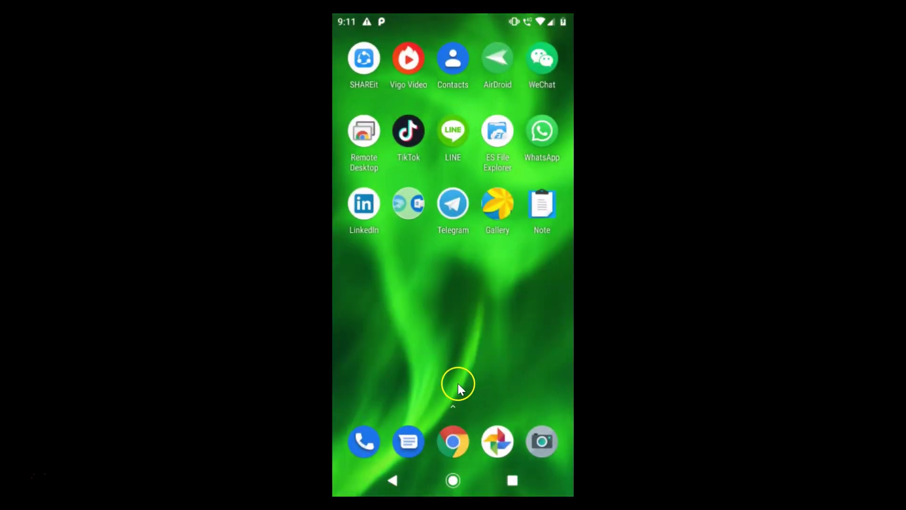
# Reopen Telegram from the home screen and unlock it with the four-digit PIN.
pyautogui.click(453, 204)
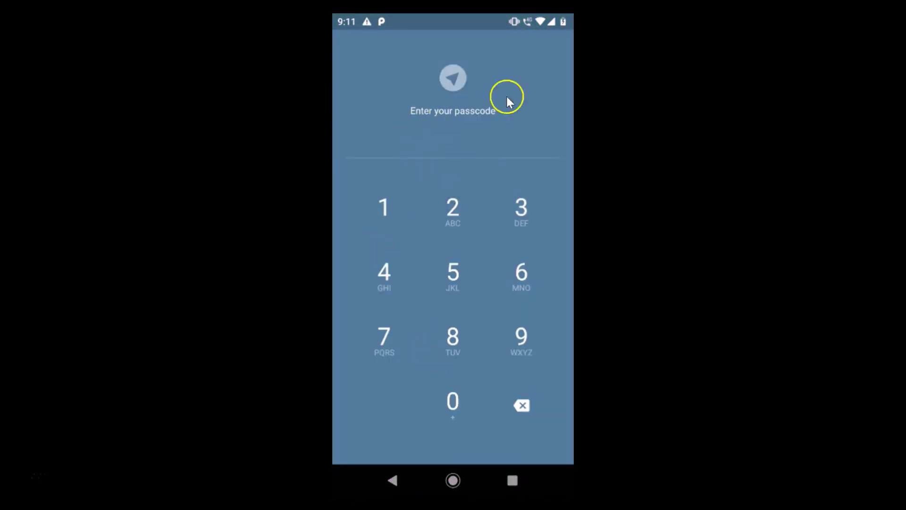
pyautogui.click(386, 207)
pyautogui.click(449, 213)
pyautogui.click(511, 221)
pyautogui.click(383, 278)
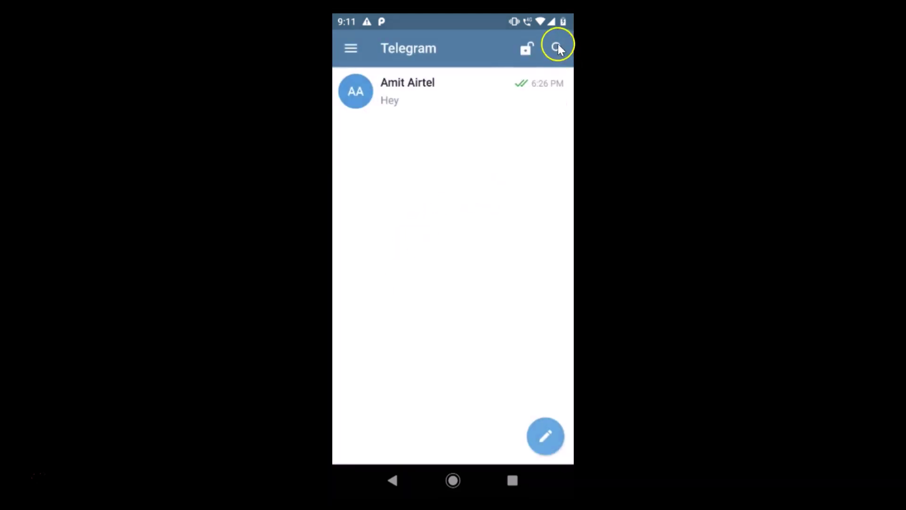
# Set the toolbar padlock to unlocked, then leave and reopen Telegram to check for a prompt.
pyautogui.click(529, 48)
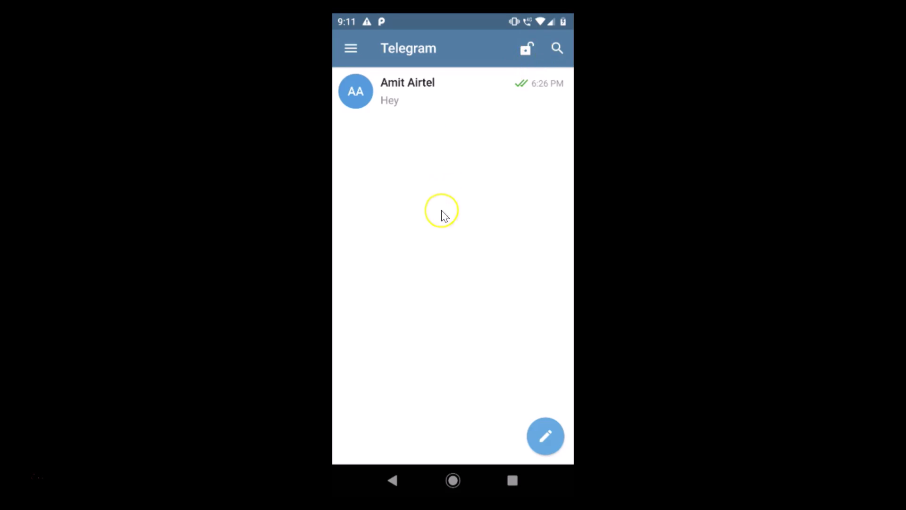
pyautogui.click(395, 480)
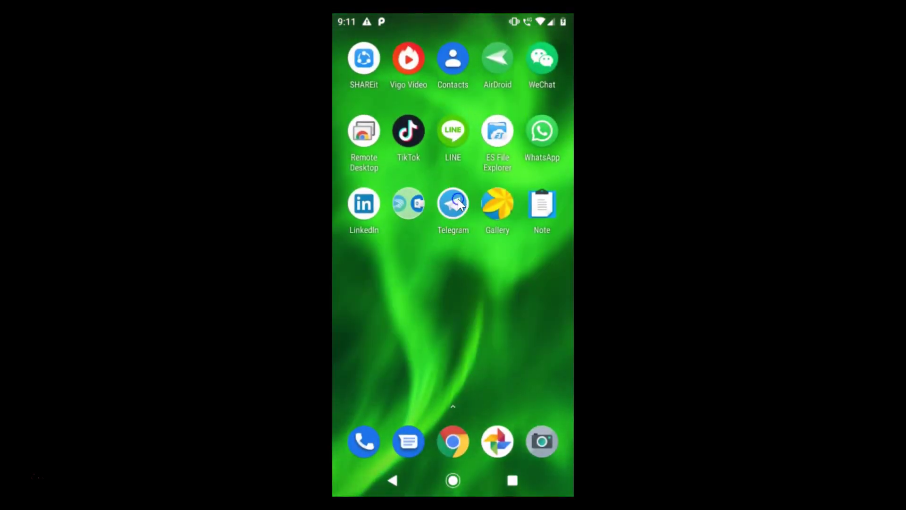
pyautogui.click(456, 202)
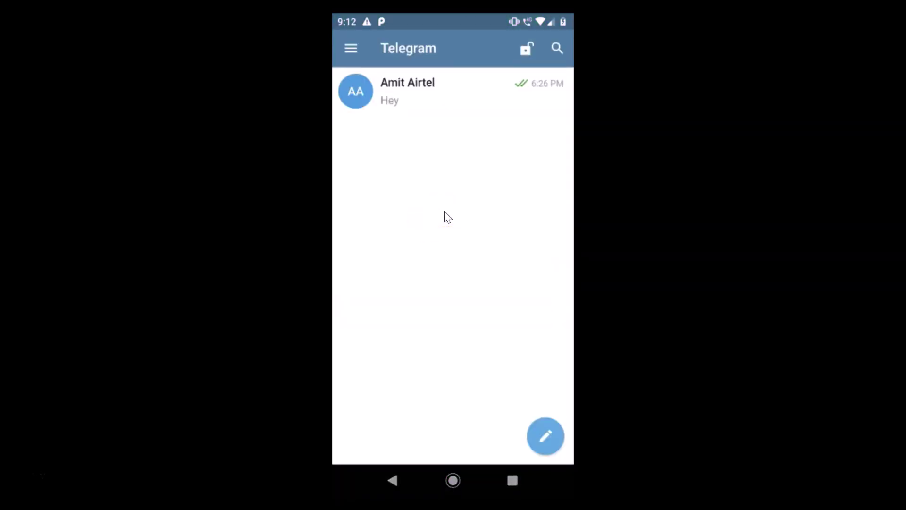
# Re-engage the padlock, close and reopen Telegram, and unlock it with the PIN again.
pyautogui.click(525, 49)
pyautogui.click(395, 479)
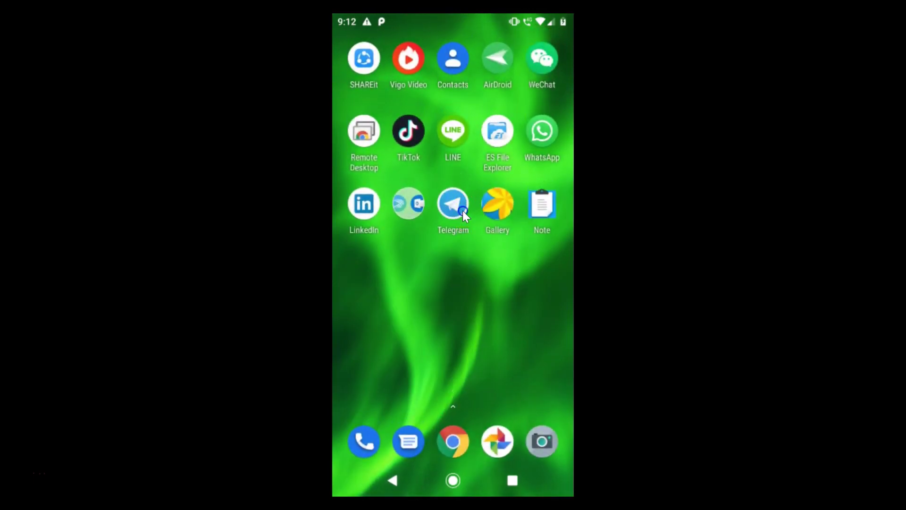
pyautogui.click(454, 204)
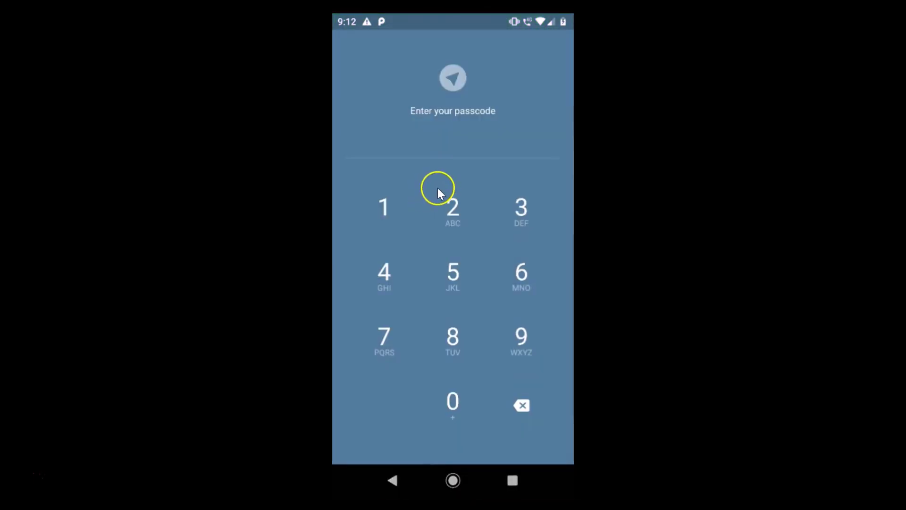
pyautogui.click(398, 201)
pyautogui.click(452, 211)
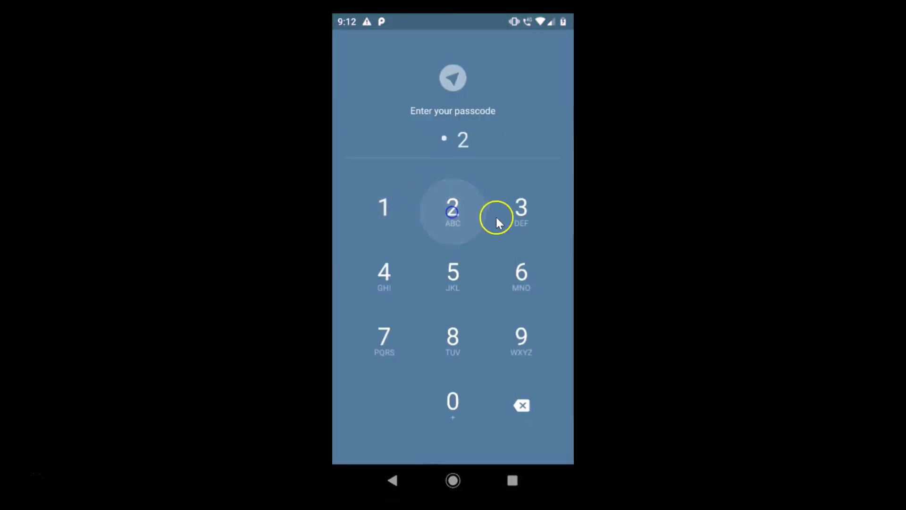
pyautogui.click(518, 218)
pyautogui.click(384, 275)
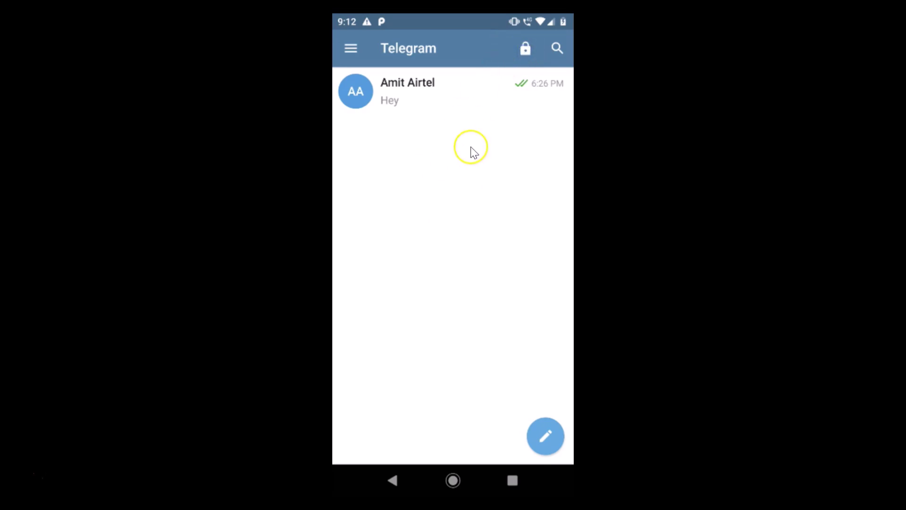
# Go to Settings > Privacy and Security > Passcode Lock.
pyautogui.click(355, 50)
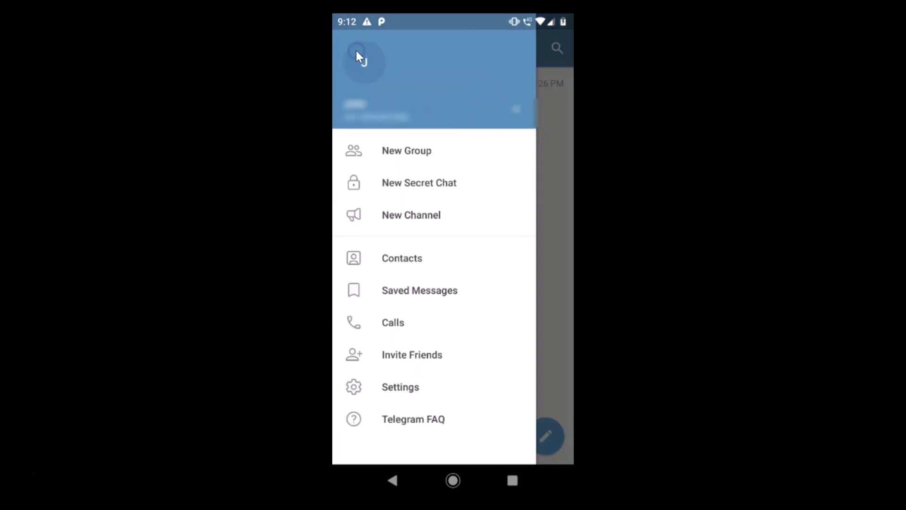
pyautogui.click(394, 388)
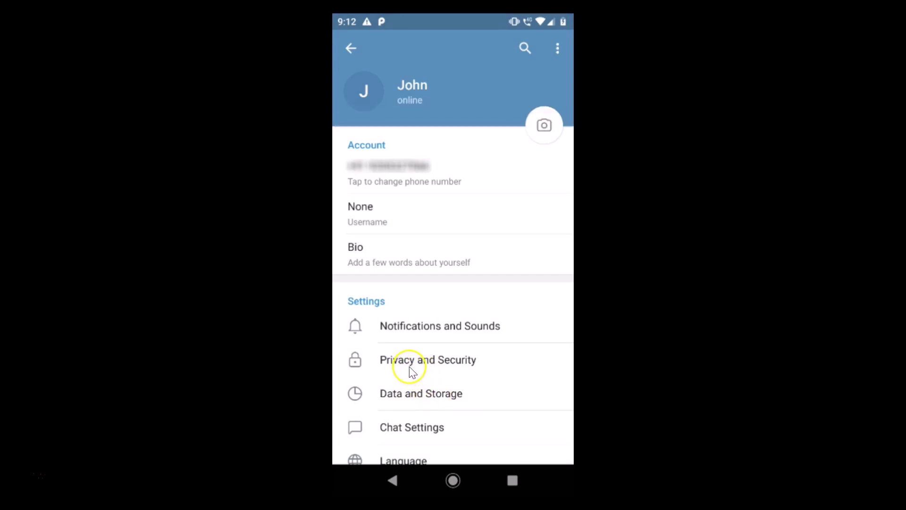
pyautogui.click(423, 367)
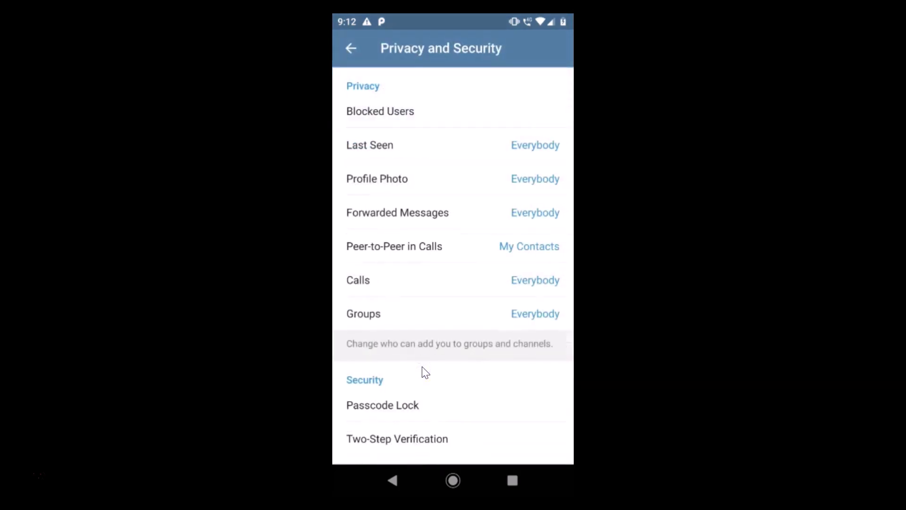
pyautogui.click(390, 404)
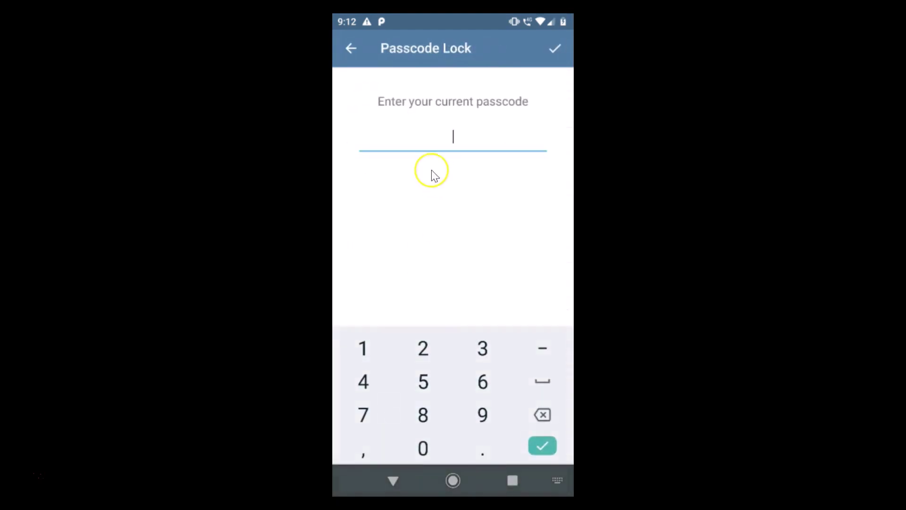
# Confirm the current four-digit PIN and switch off the Passcode Lock toggle.
pyautogui.click(363, 353)
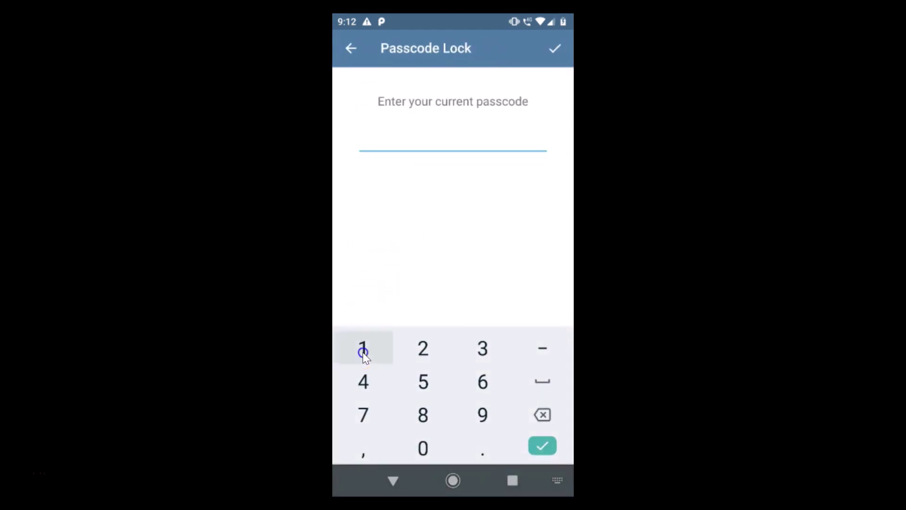
pyautogui.click(411, 352)
pyautogui.click(481, 349)
pyautogui.click(372, 383)
pyautogui.click(474, 116)
pyautogui.click(560, 73)
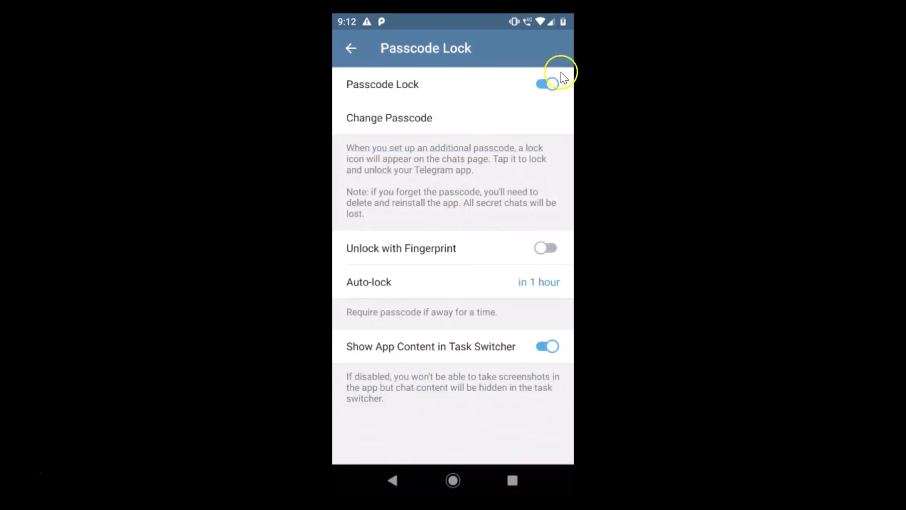